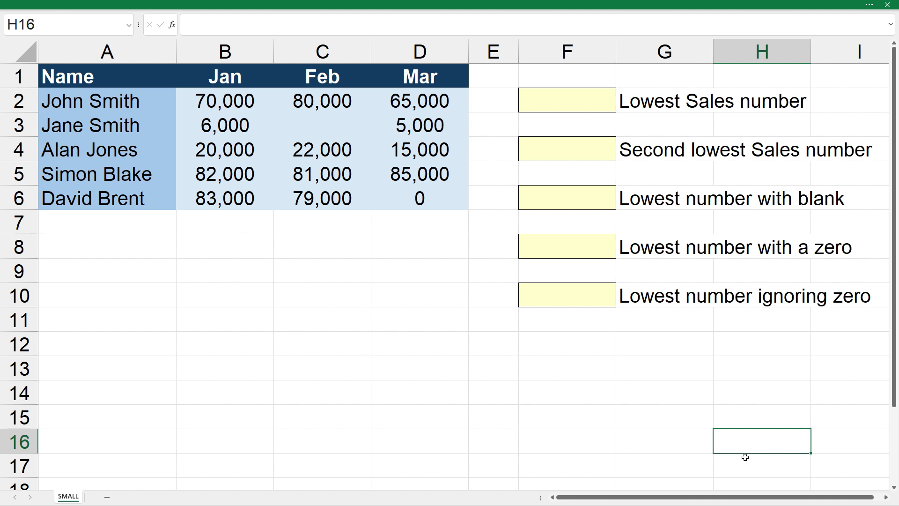
Enter =SMALL(B2:B6,1) in F2 to return the lowest January sales, 6,000.
click(573, 102)
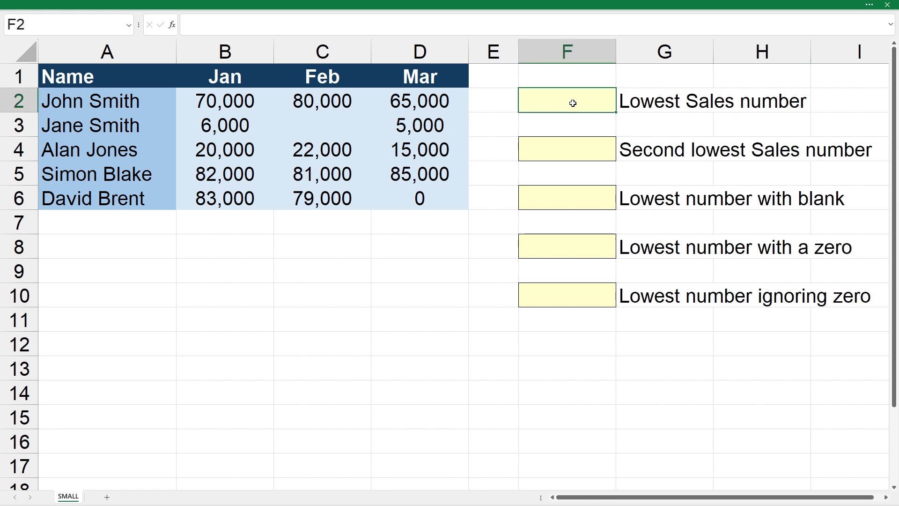
text(=small()
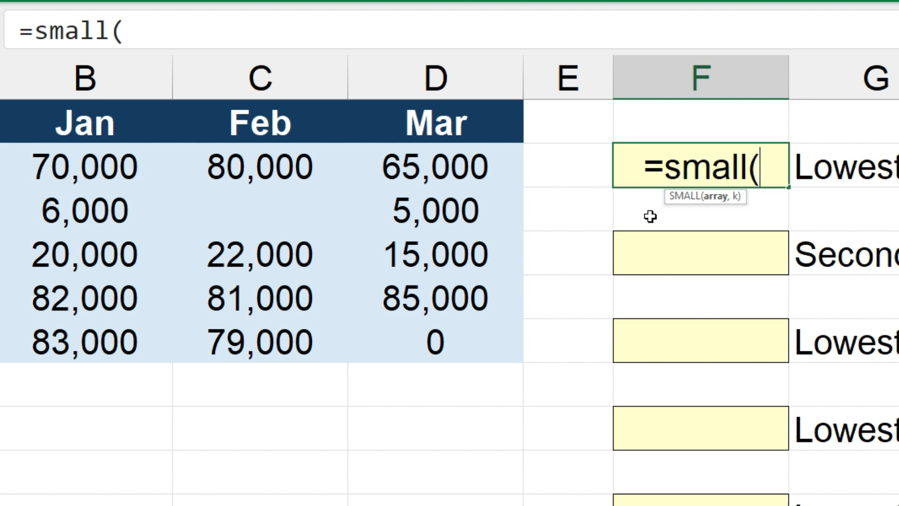
drag(126, 160, 125, 341)
text(,)
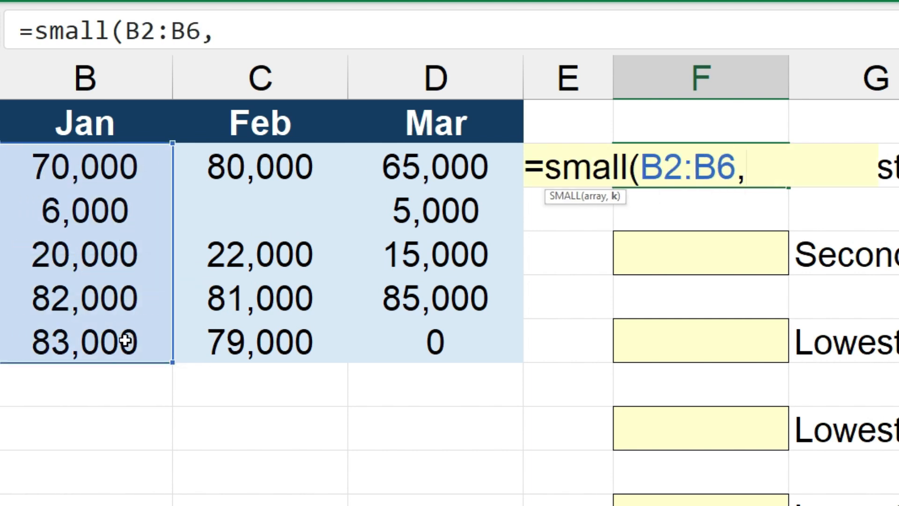
text(1))
key(Return)
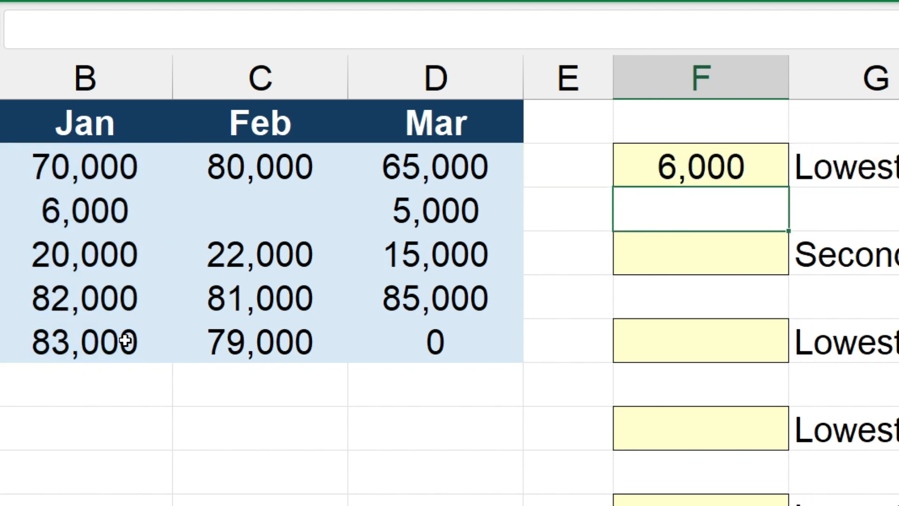
Review F2's formula in the formula bar and confirm it unchanged.
click(740, 168)
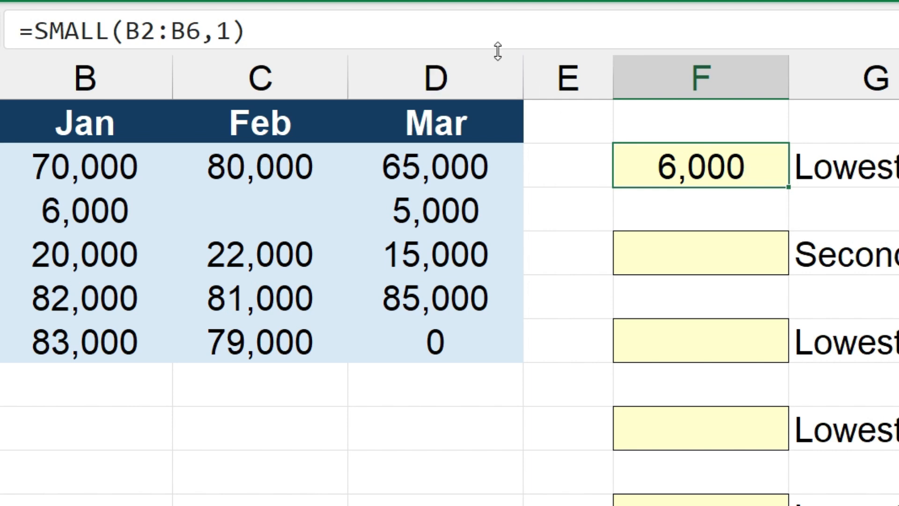
click(486, 33)
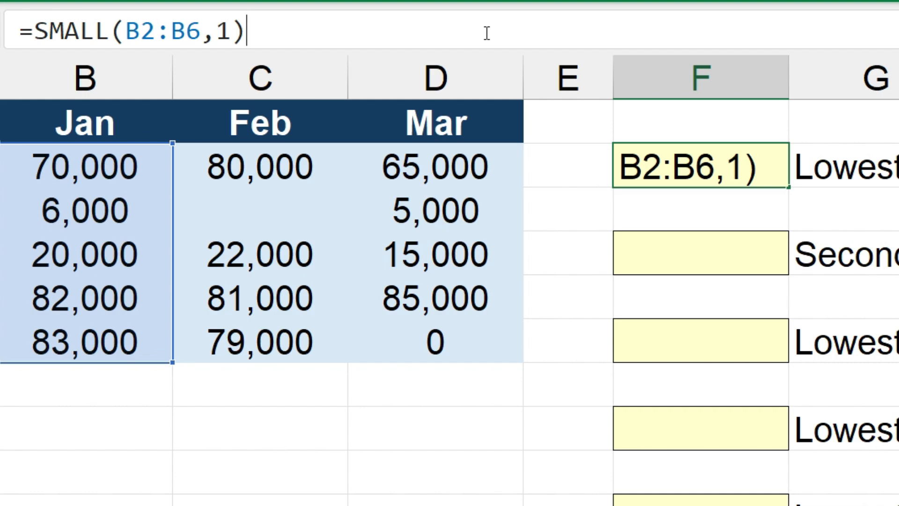
key(ctrl+Return)
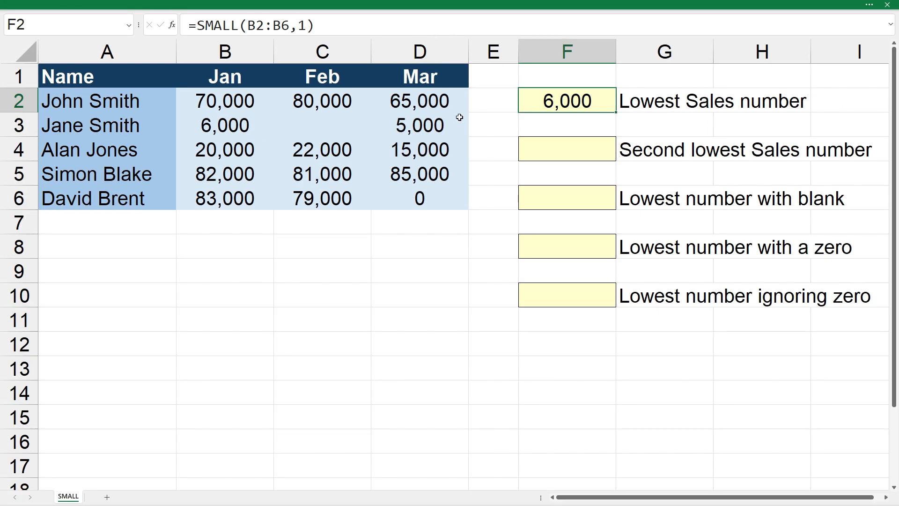
click(570, 153)
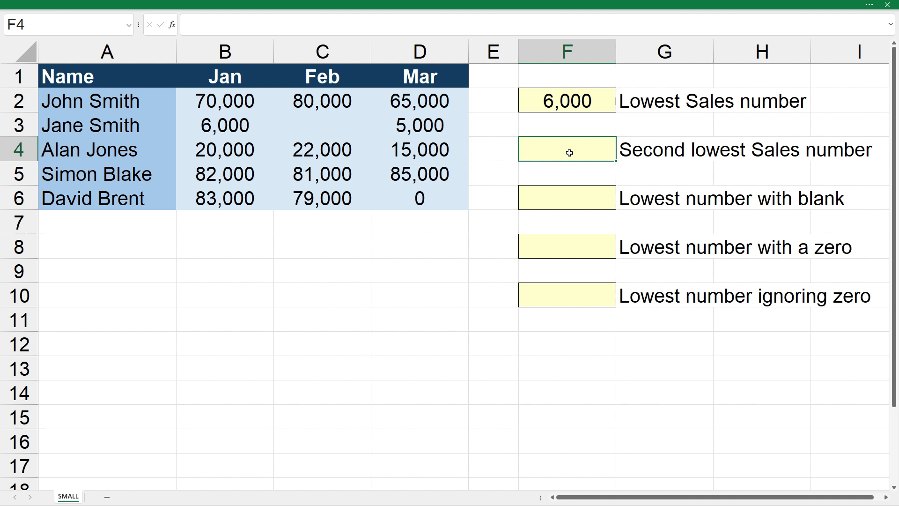
Enter =SMALL(B2:B6,2) in F4 to return the second lowest January sales, 20,000.
text(=small()
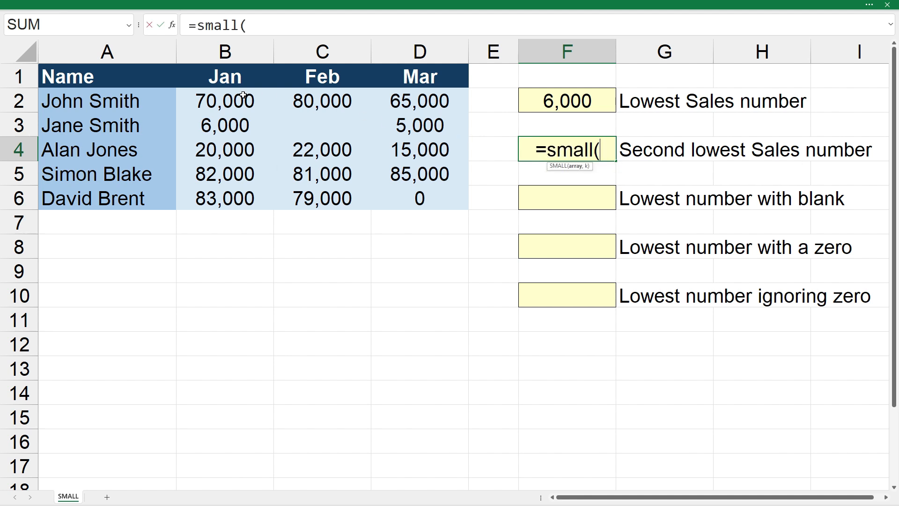
drag(243, 95, 236, 198)
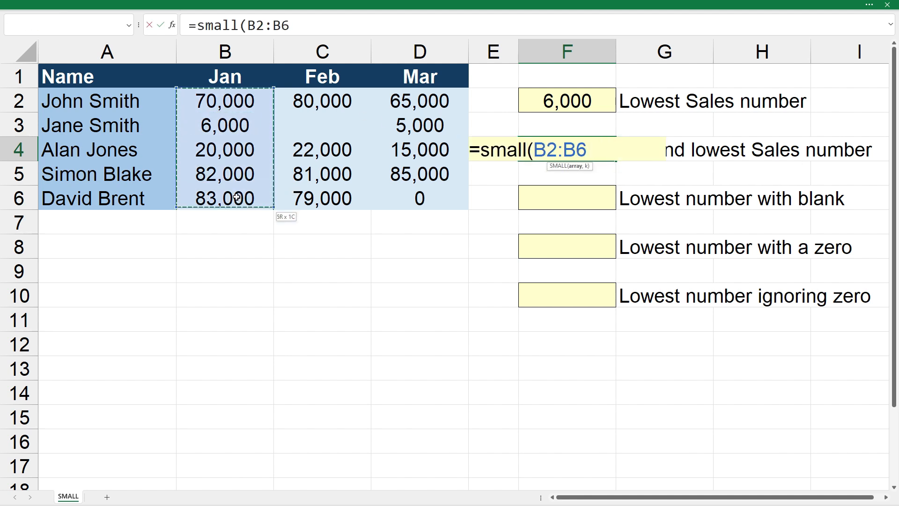
text(,)
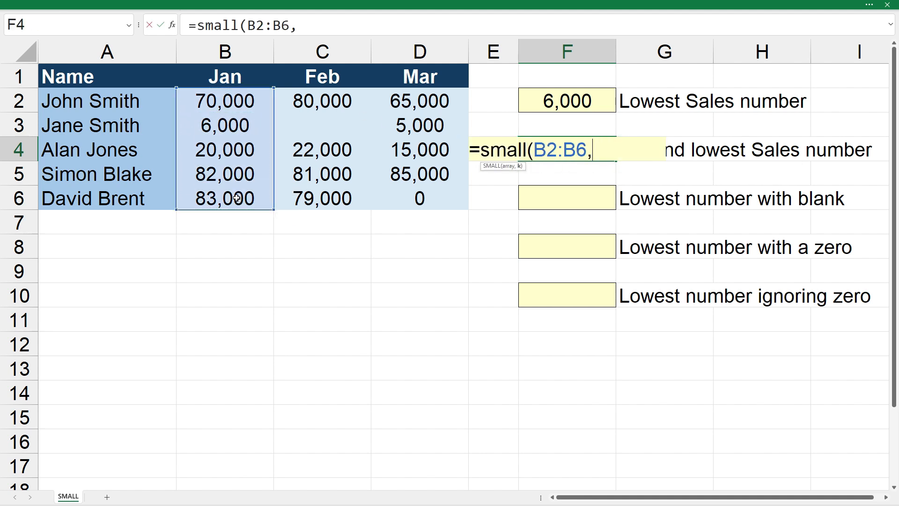
text(2)
text())
key(Return)
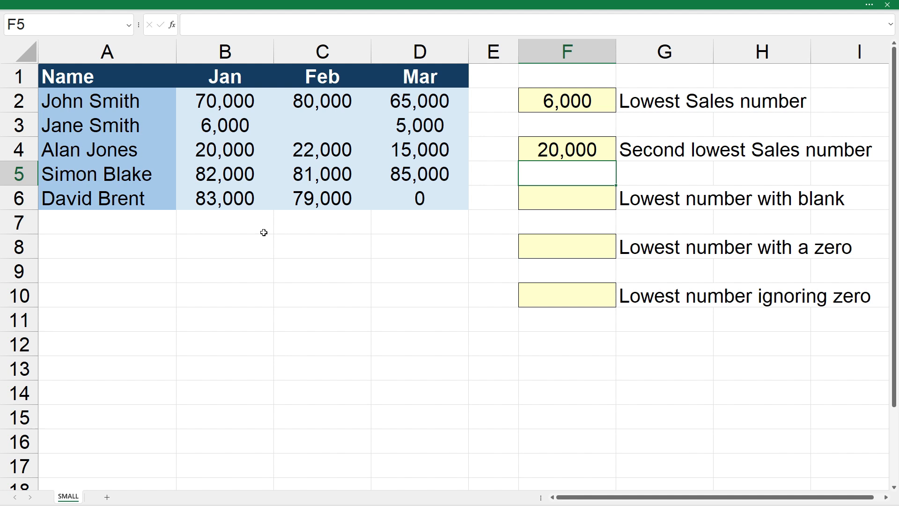
Review F4's formula in the formula bar and confirm it unchanged.
click(541, 149)
click(429, 27)
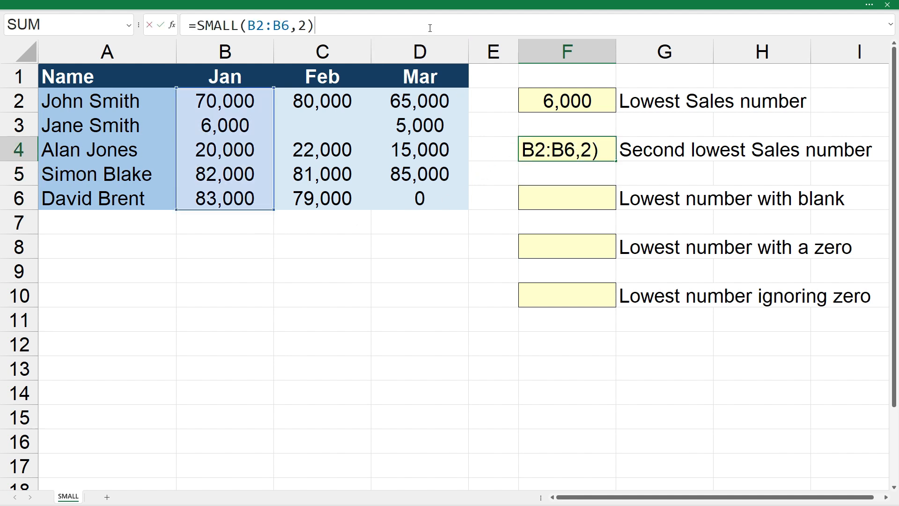
key(ctrl+Return)
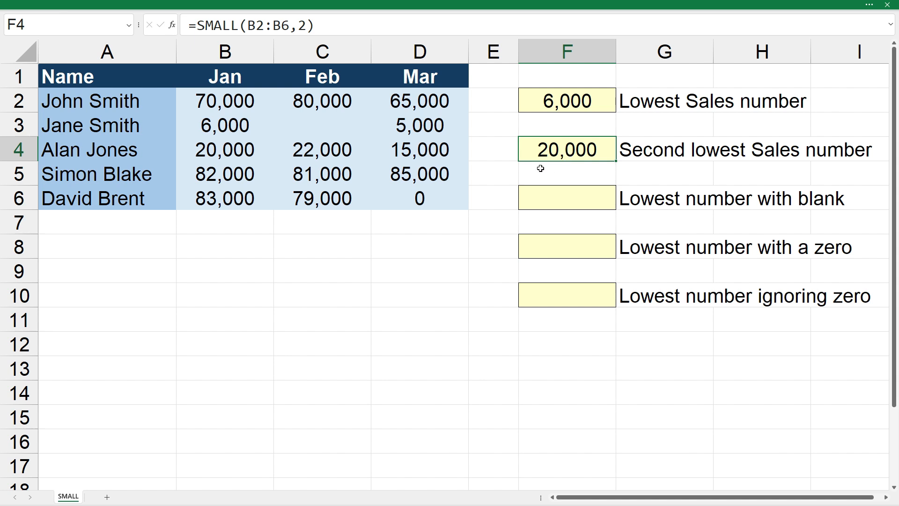
click(583, 199)
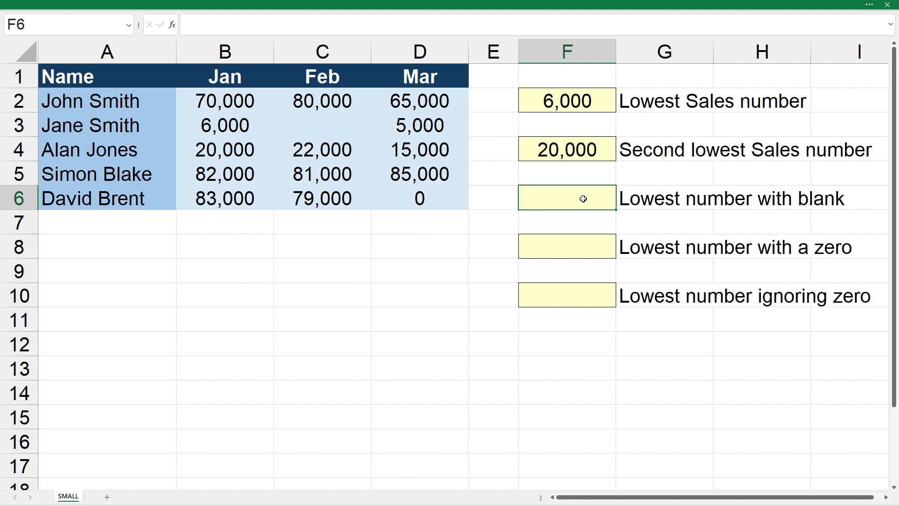
Enter =SMALL(C2:C6,1) in F6, returning 22,000 despite the blank February cell.
text(=small()
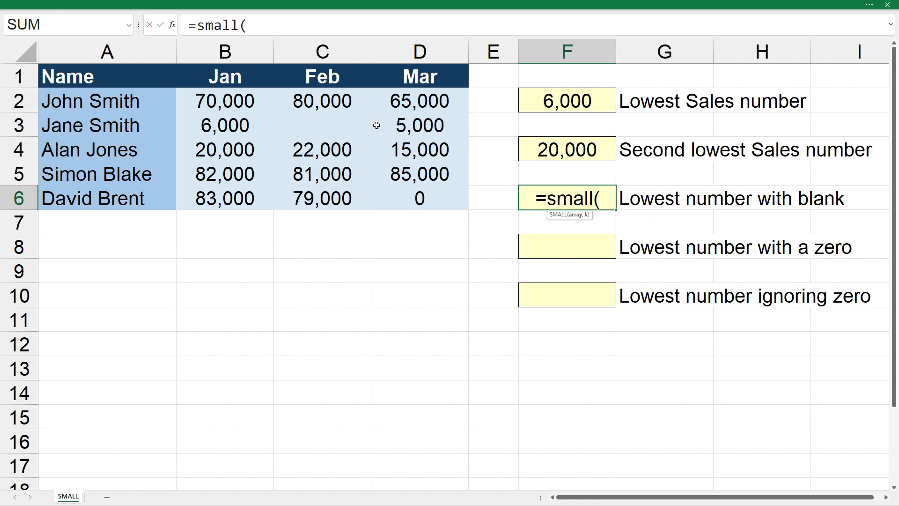
drag(338, 99, 338, 198)
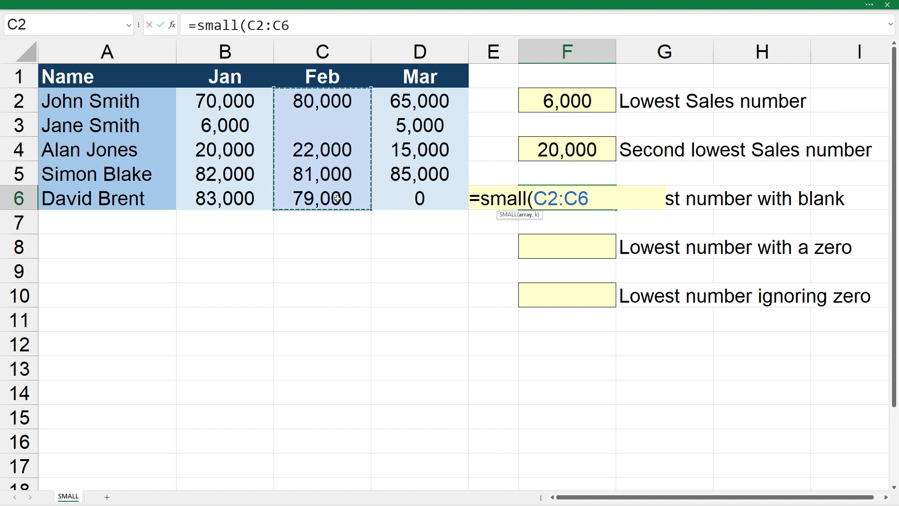
text(,)
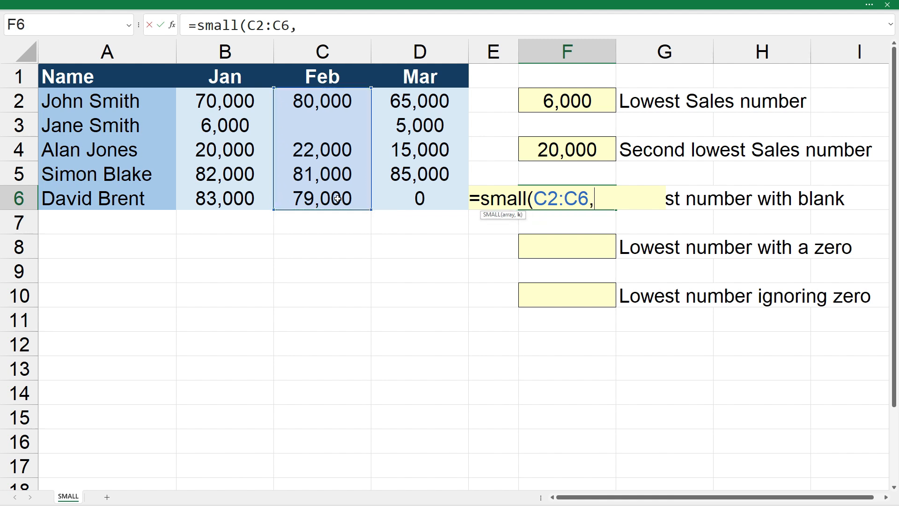
text(1))
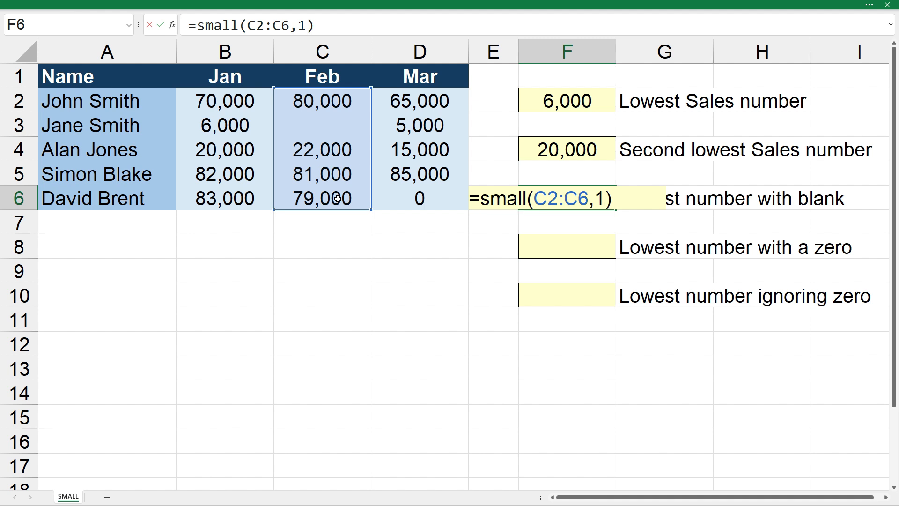
key(Return)
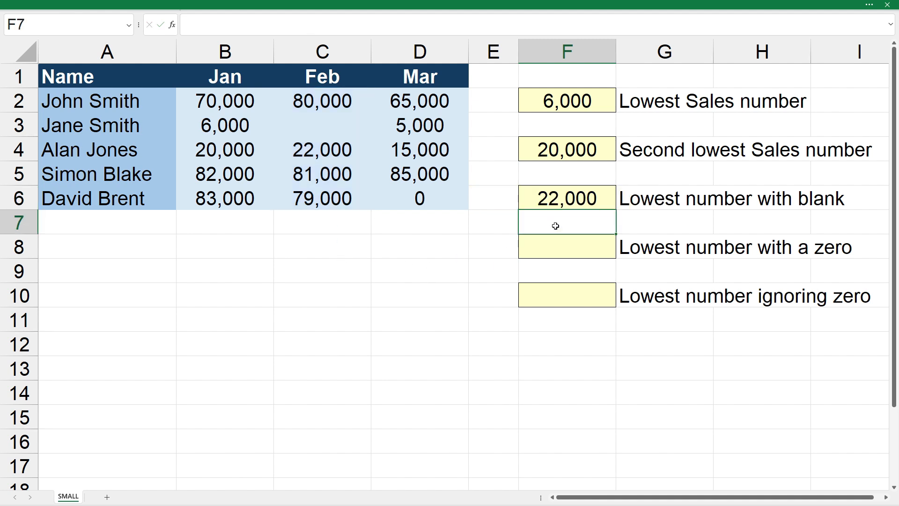
Review F6's formula in the formula bar and confirm it unchanged.
click(580, 204)
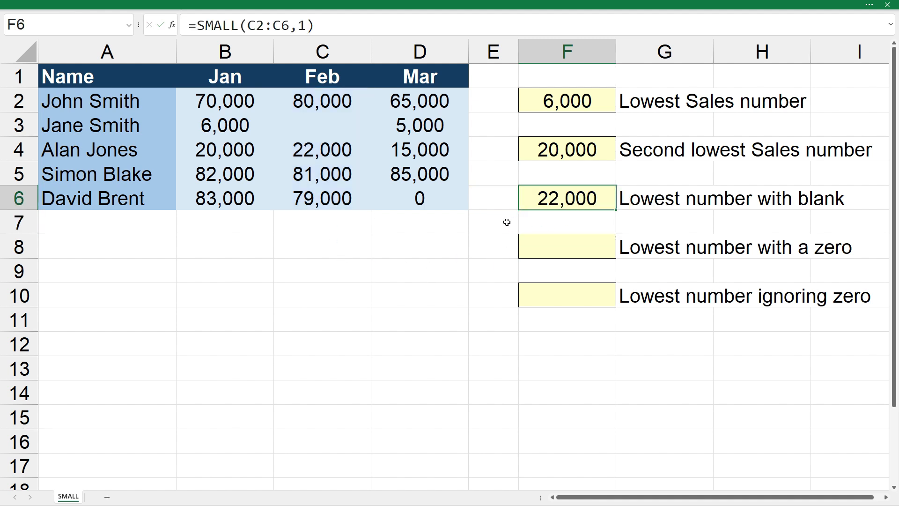
click(364, 25)
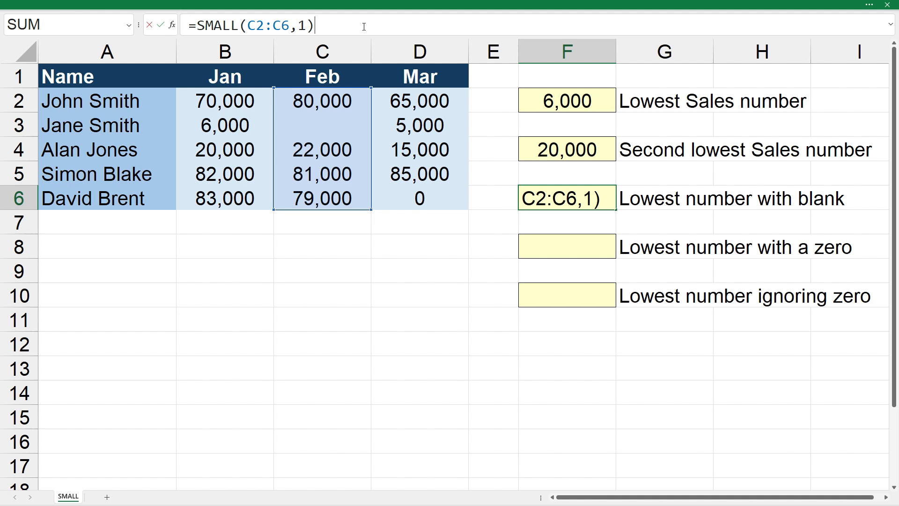
key(ctrl+Return)
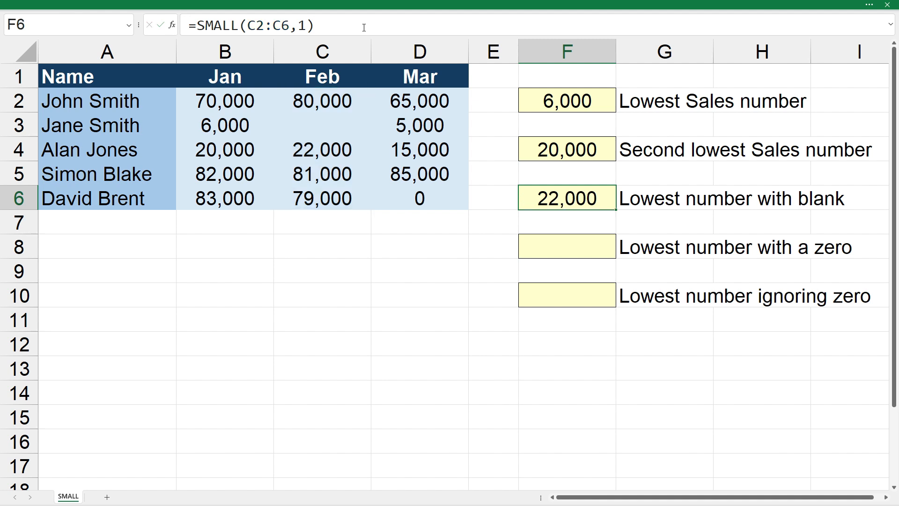
click(583, 247)
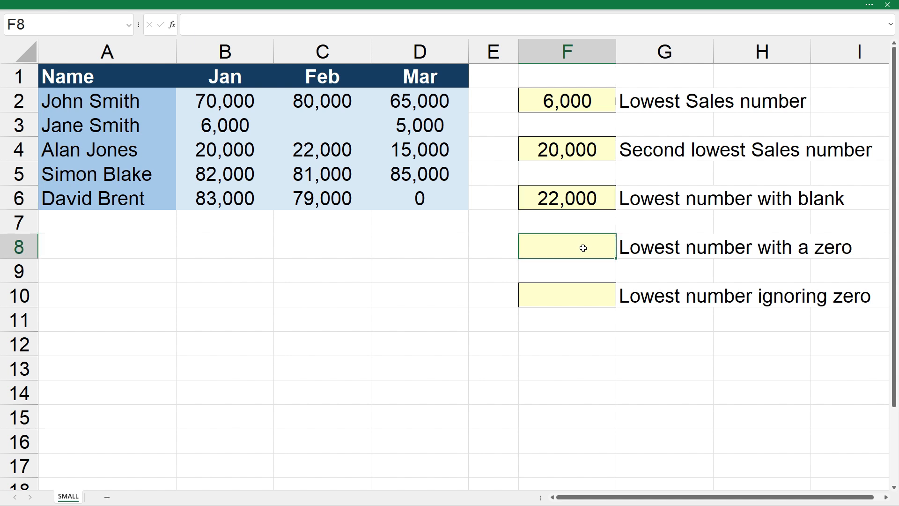
Enter =SMALL(D2:D6,1) in F8, returning 0 from the March column.
text(=small()
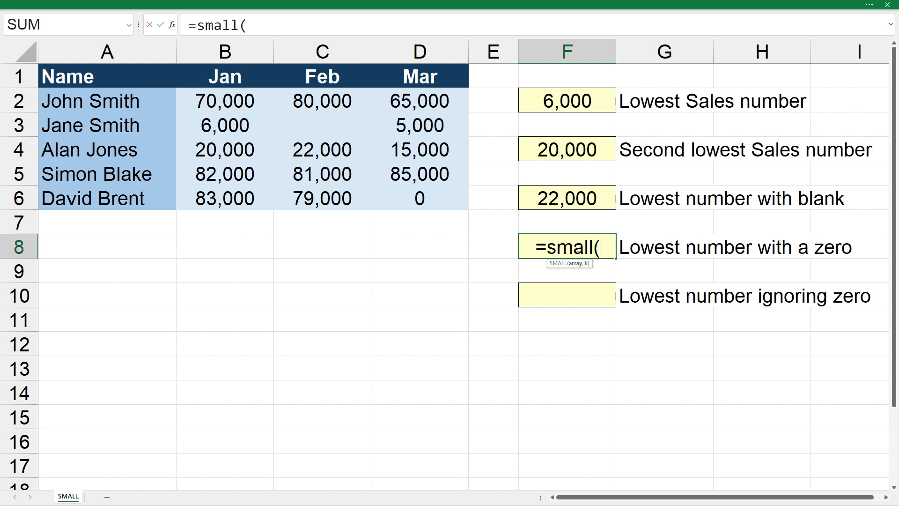
drag(436, 100, 435, 198)
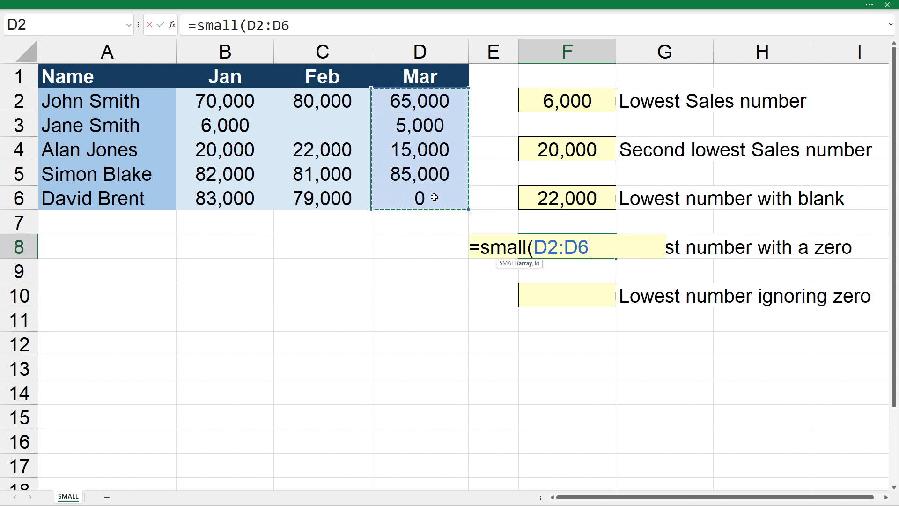
text(,)
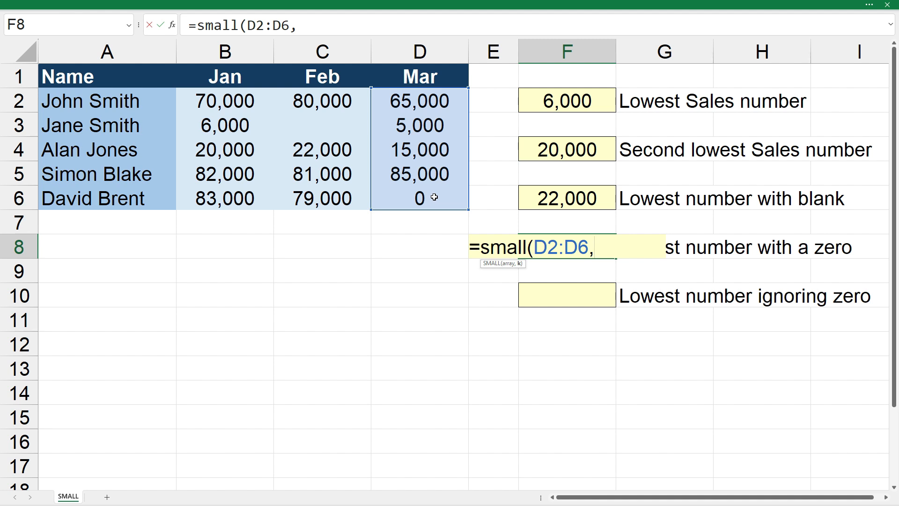
text(1))
key(Return)
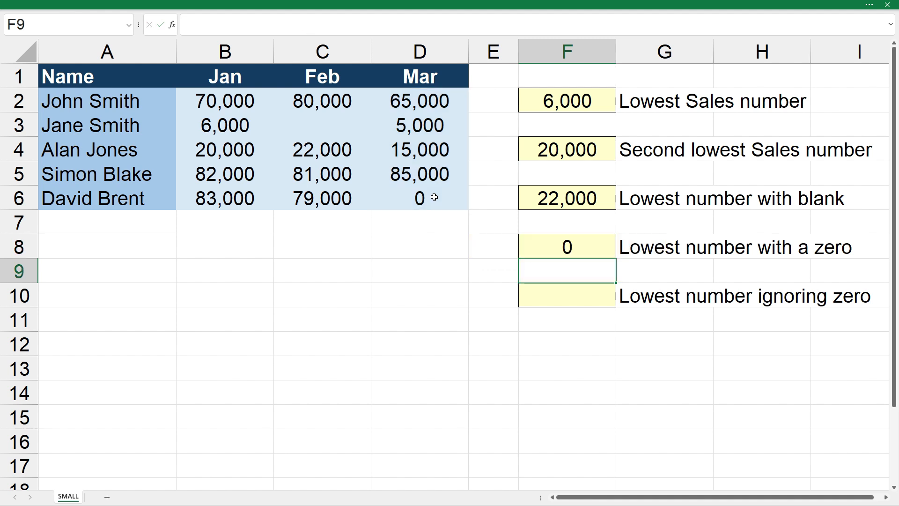
Review F8's formula in the formula bar and confirm it unchanged.
click(563, 254)
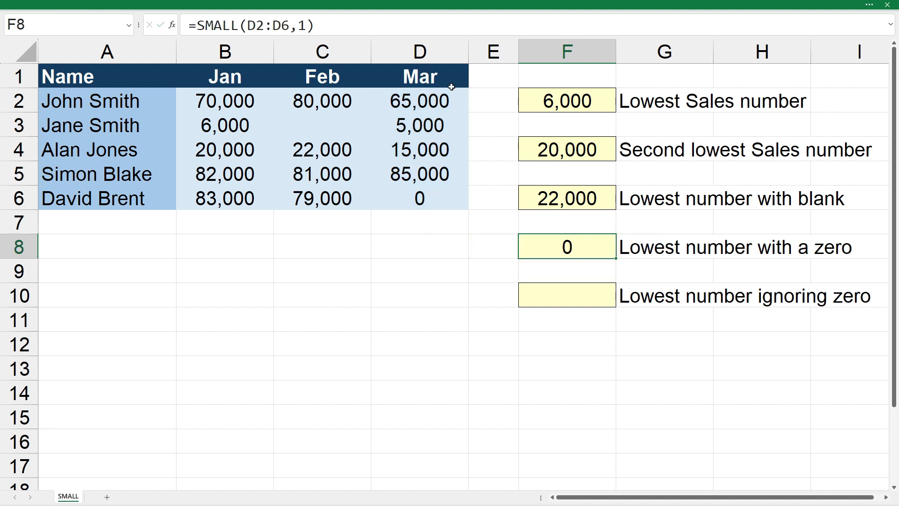
click(420, 27)
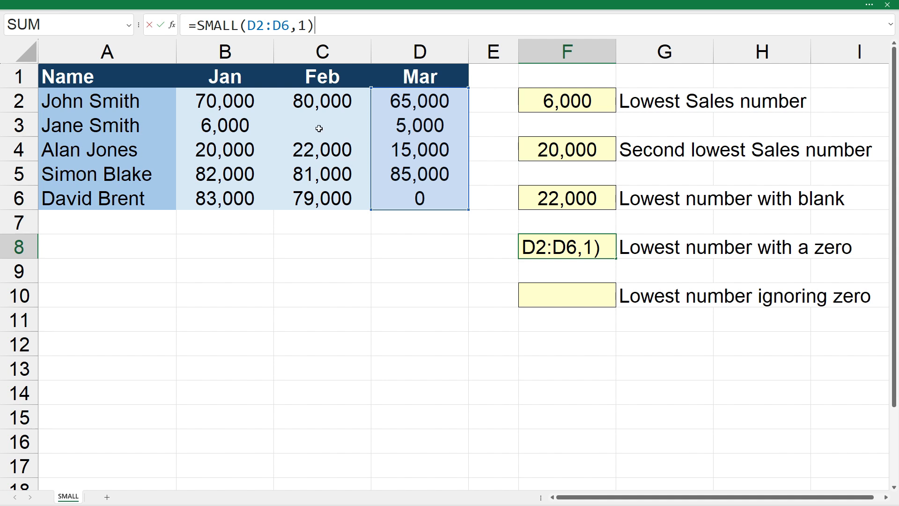
key(ctrl+Return)
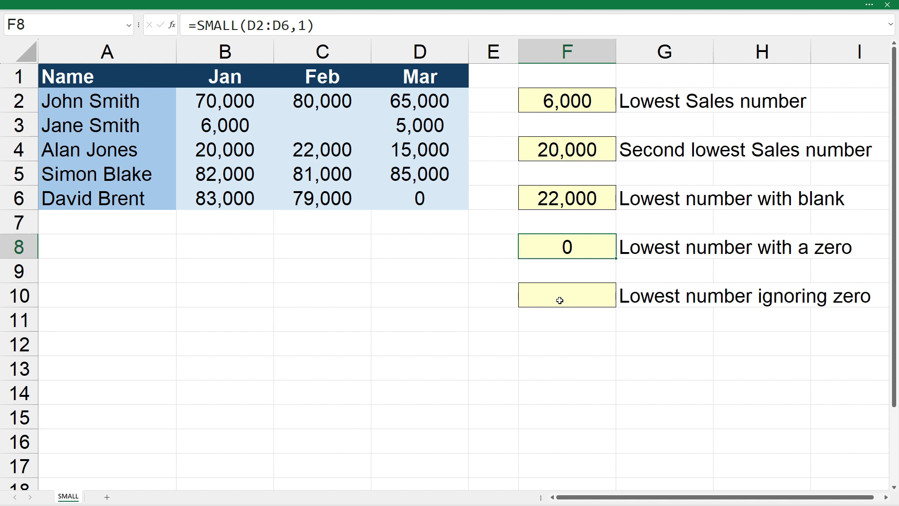
Enter =SMALL(IF(D2:D6>0,D2:D6),1) in F10 to get the lowest non-zero March value, 5,000.
click(581, 300)
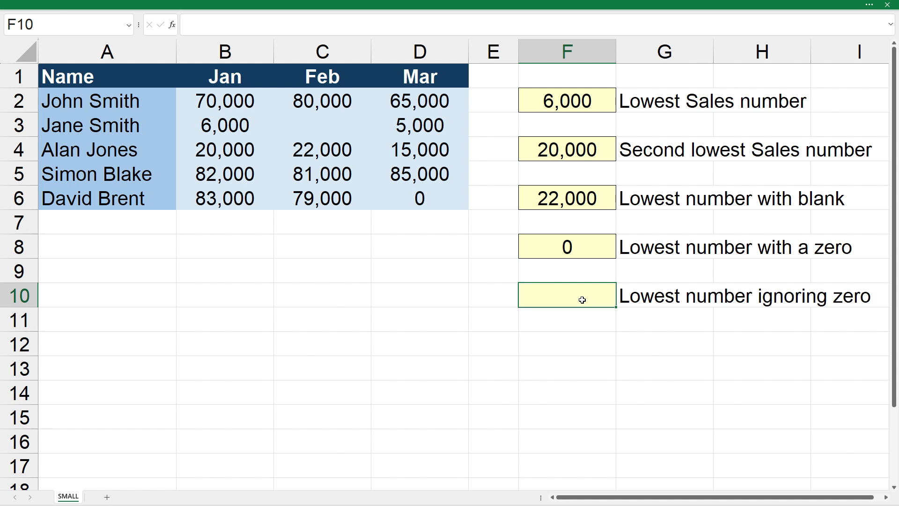
text(=small()
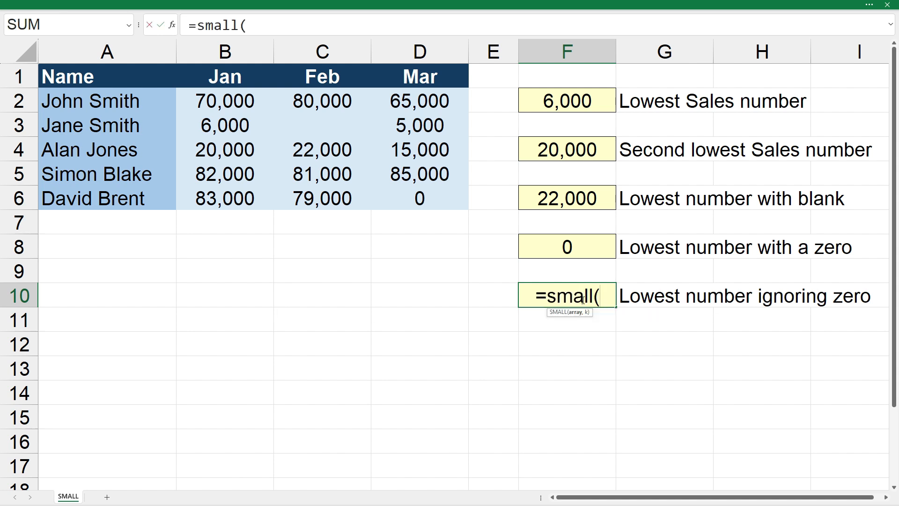
text(if()
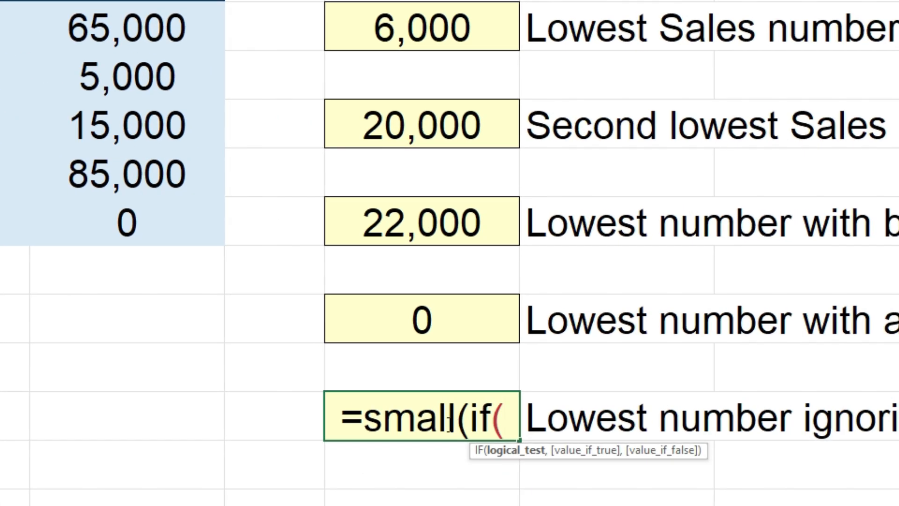
drag(125, 31, 139, 219)
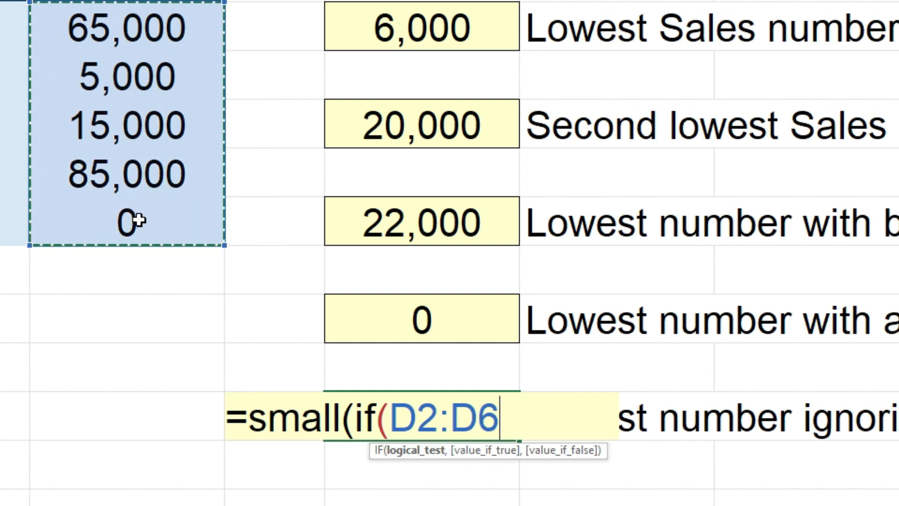
text(>  0)
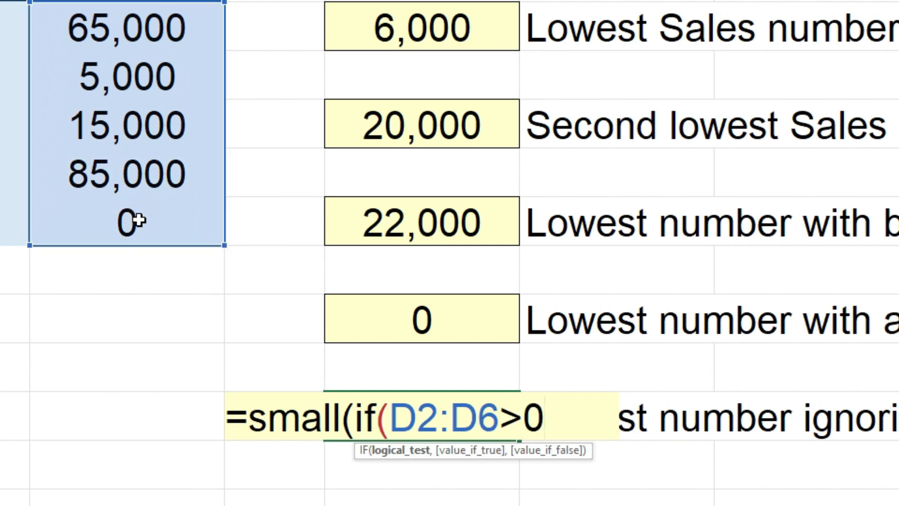
text(,)
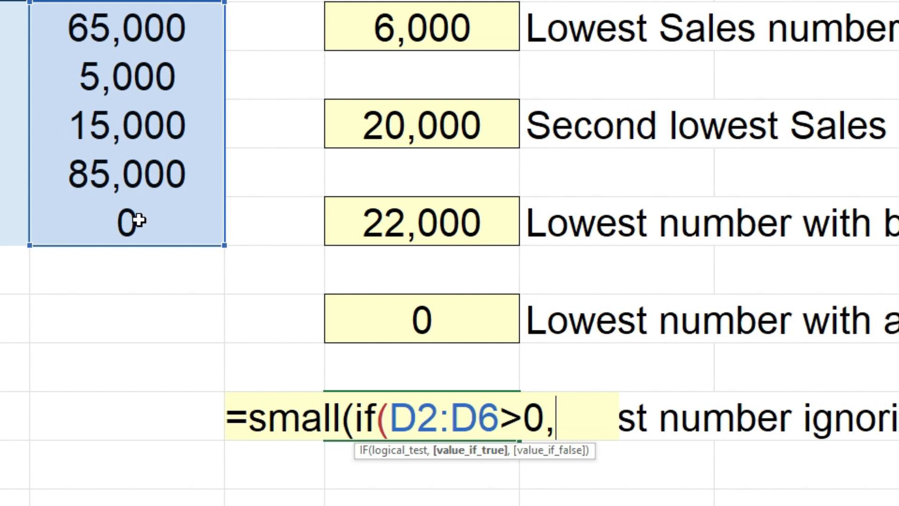
drag(168, 18, 151, 218)
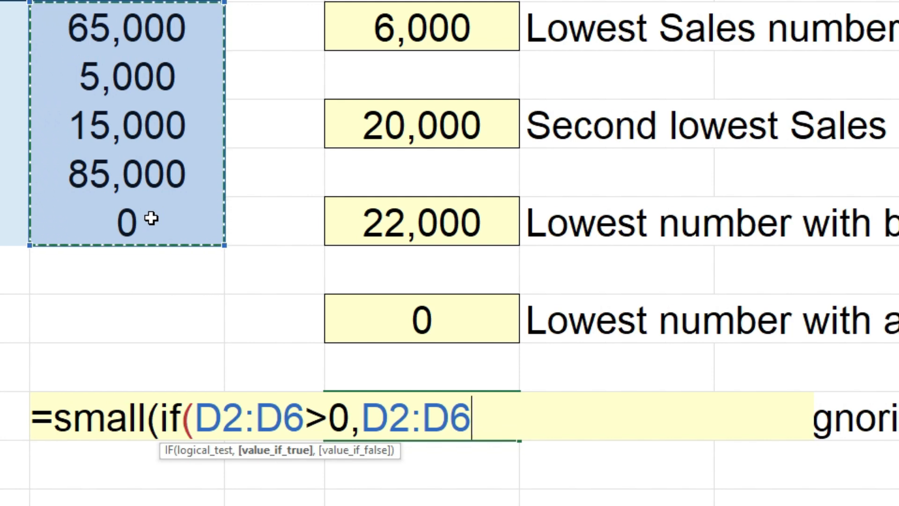
text(),)
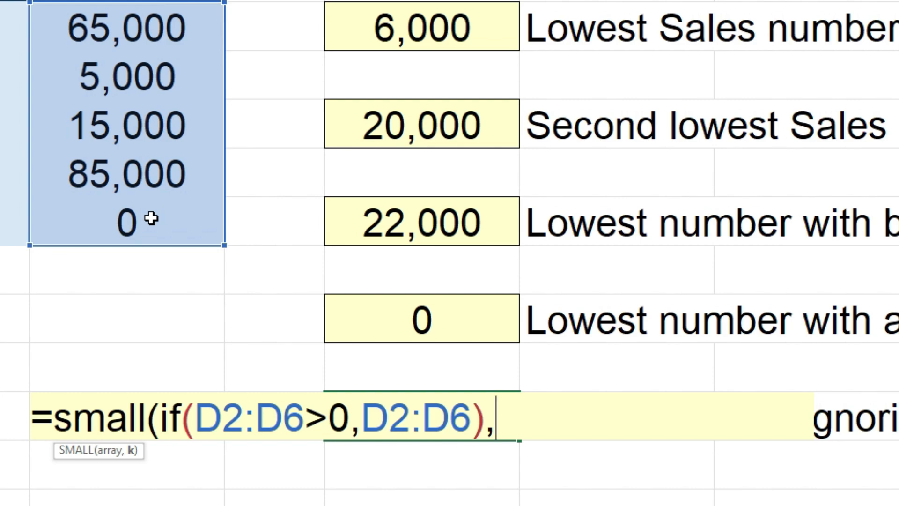
text(1))
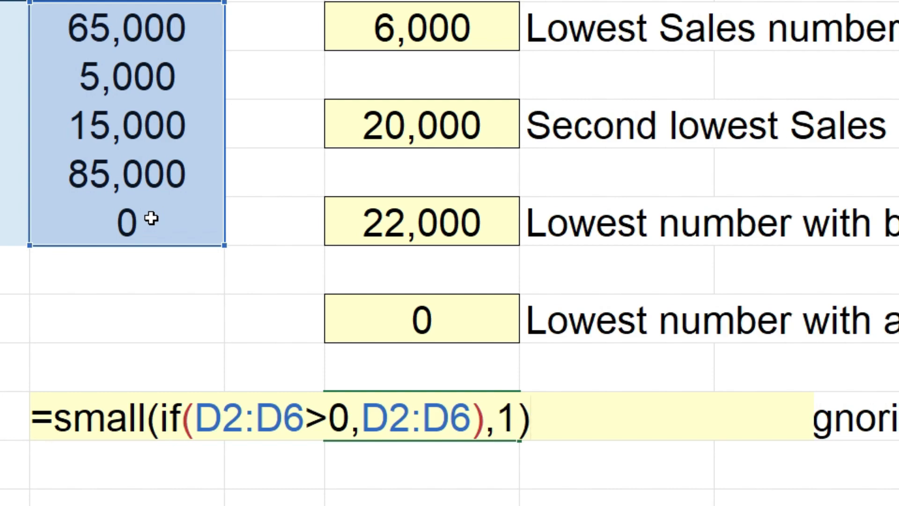
key(Return)
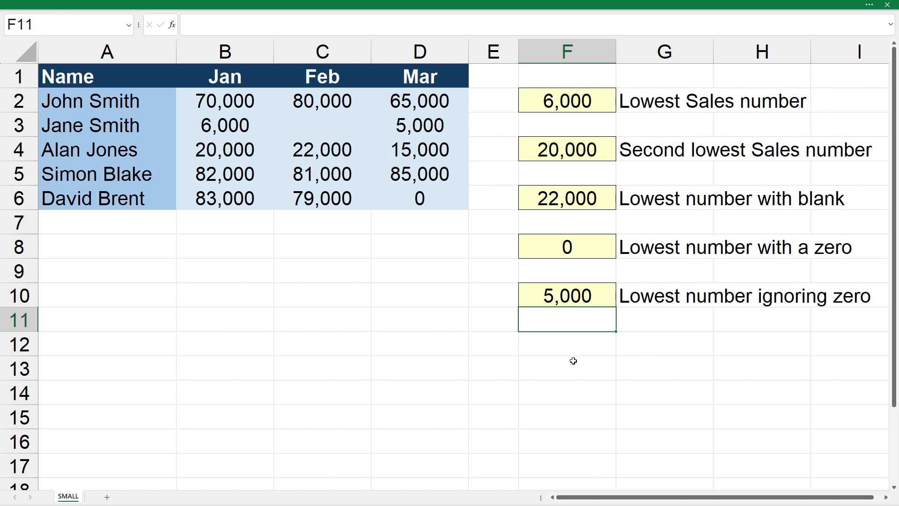
Review F10's formula in the formula bar and confirm it unchanged.
click(606, 296)
click(494, 27)
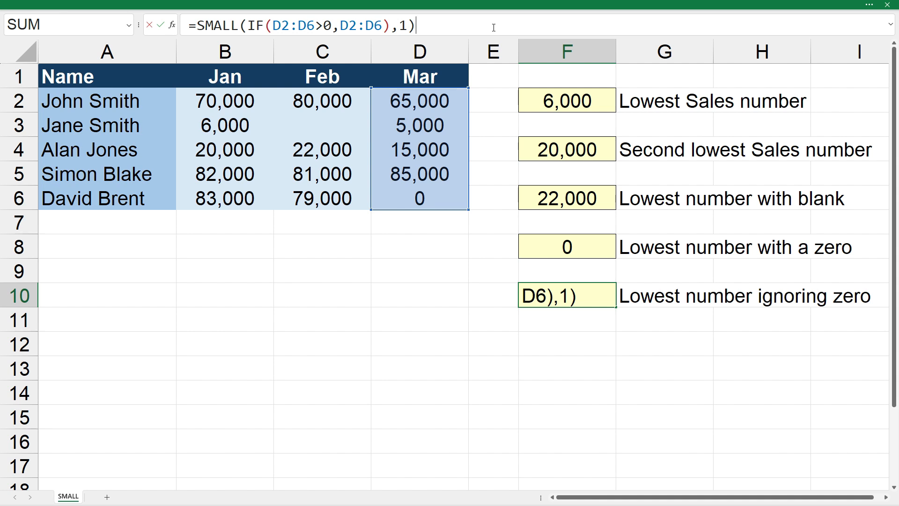
key(ctrl+Return)
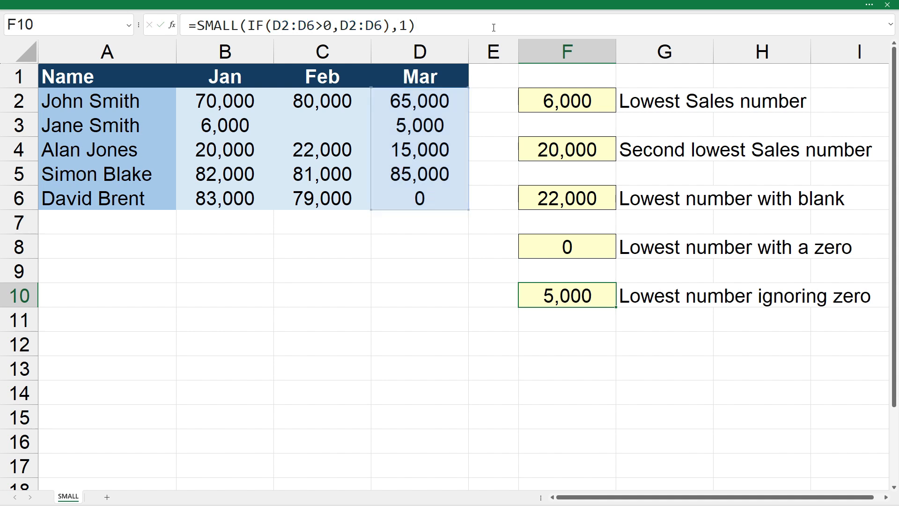